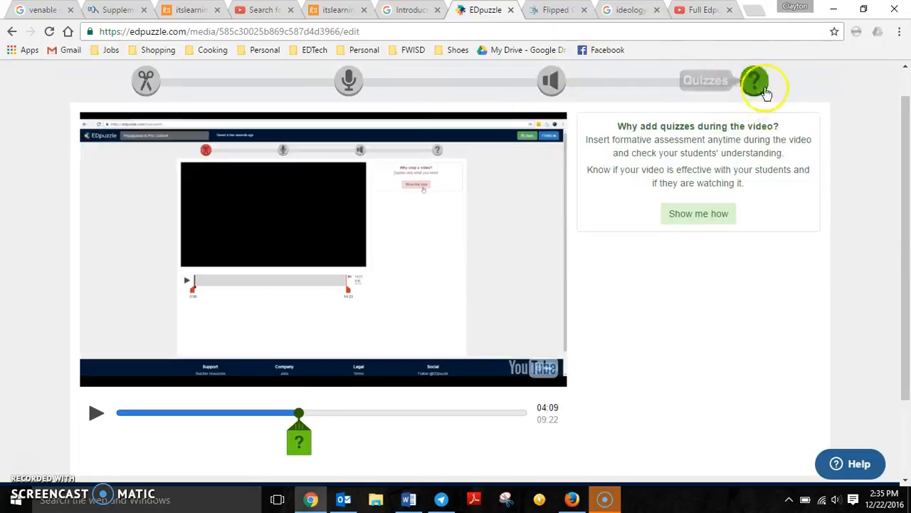
Step: Add a multiple-choice question at 04:09 in the video with the text "What is my name?"
left_click(300, 437)
left_click(672, 209)
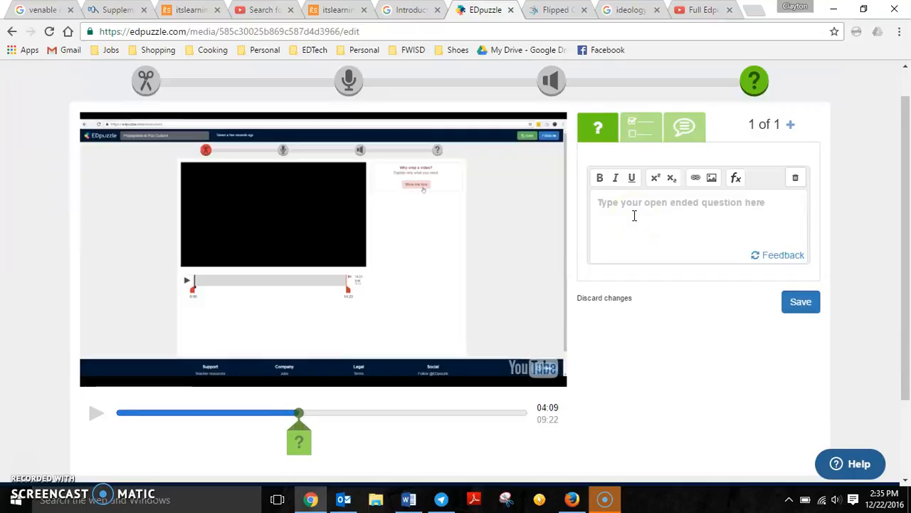
left_click(639, 126)
left_click(617, 134)
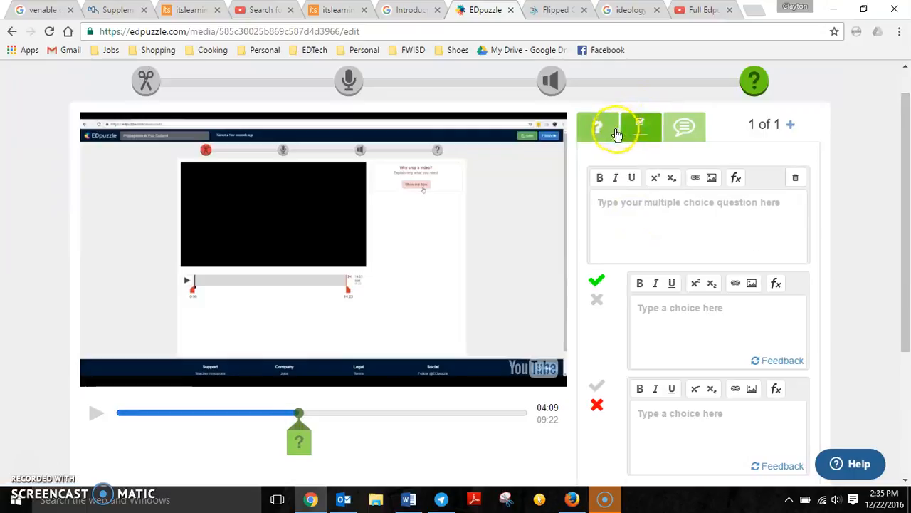
left_click(633, 217)
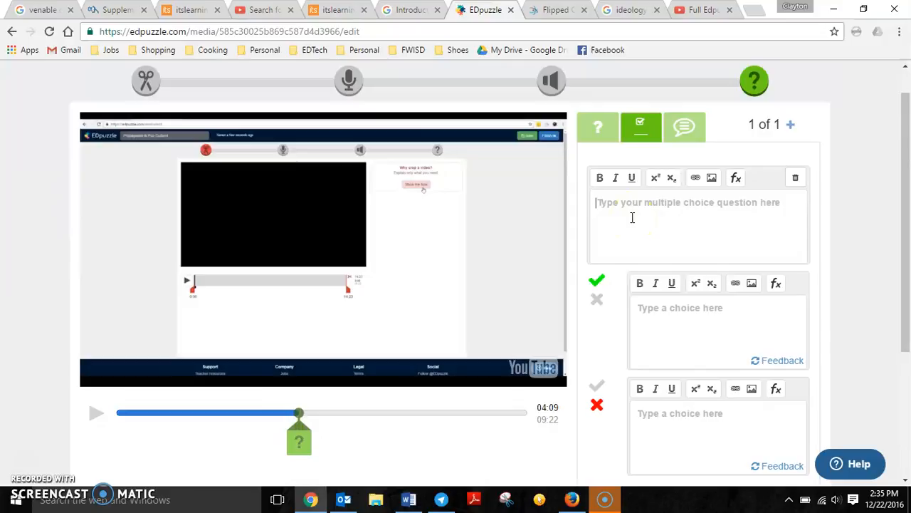
type("What is my name")
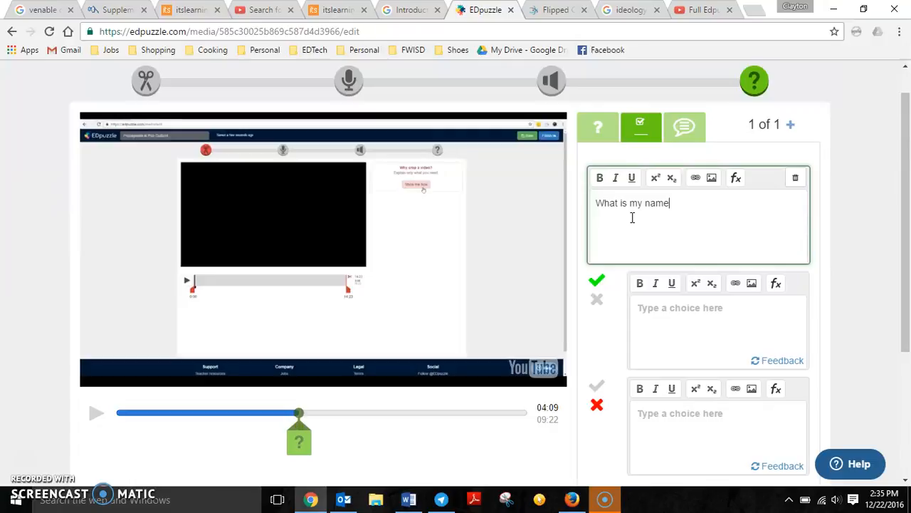
type("?")
left_click(581, 255)
scroll(526, 268, "down", 1)
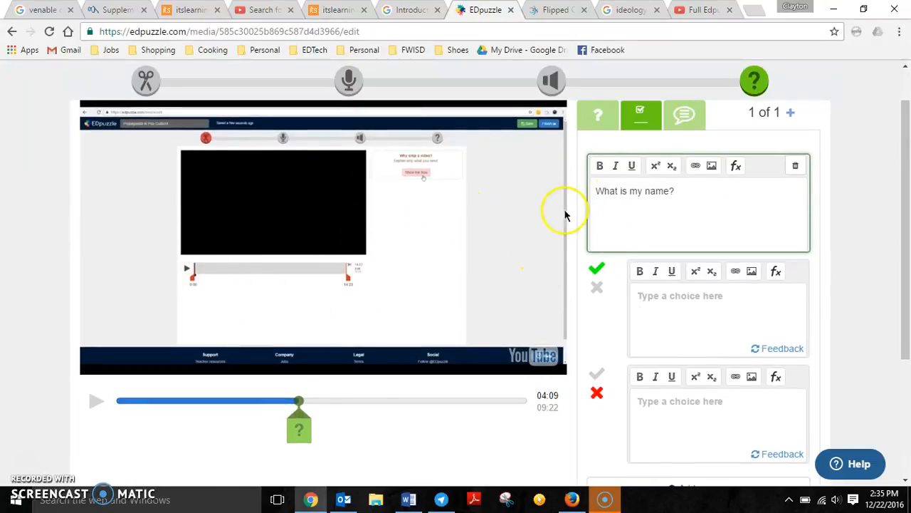
Step: Fill in the two answer choices with first names and add a third answer with another first name
left_click(678, 307)
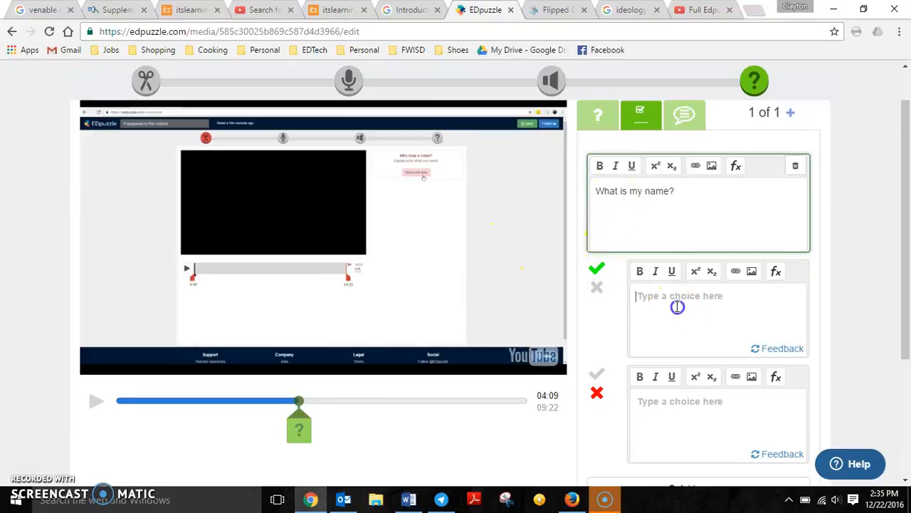
type("Clayton")
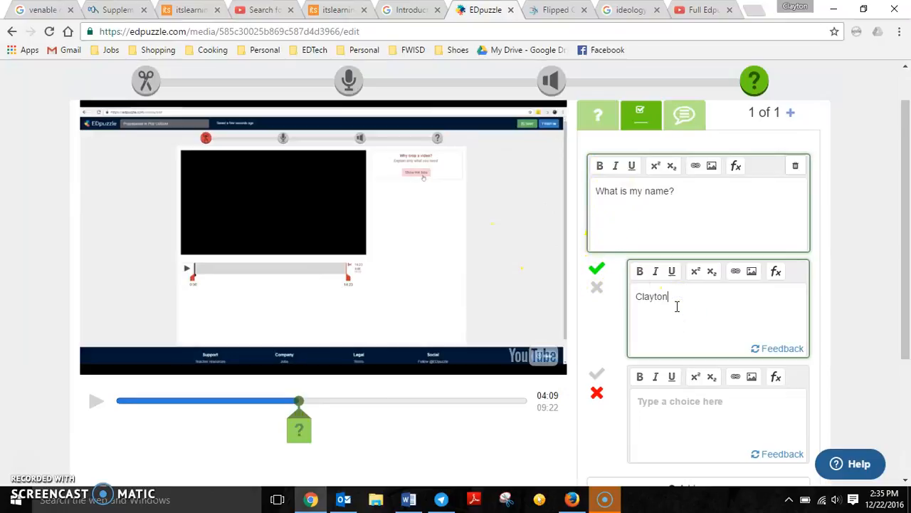
key("Tab")
type("Joh")
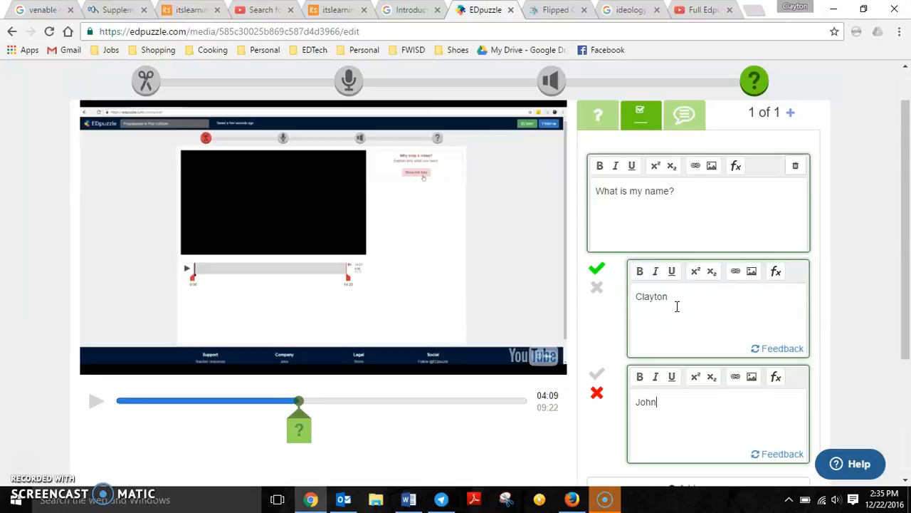
scroll(678, 306, "down", 3)
left_click(692, 381)
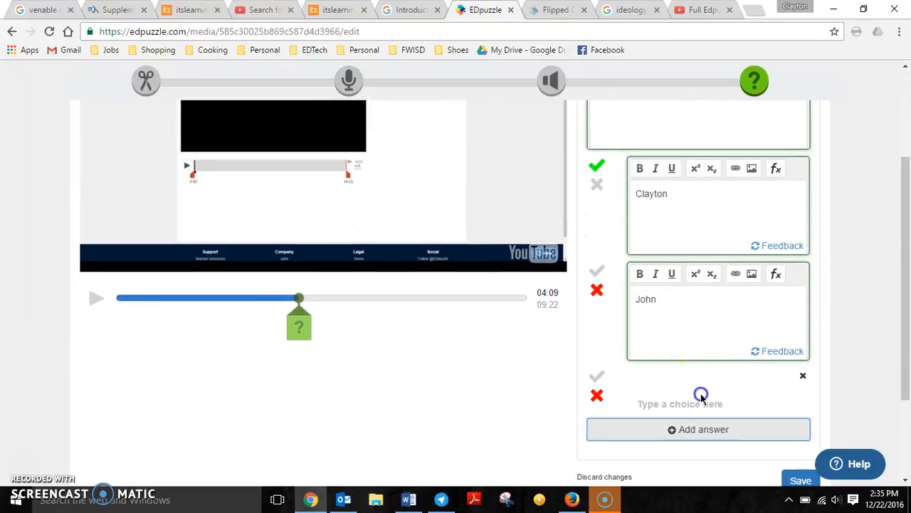
type("James")
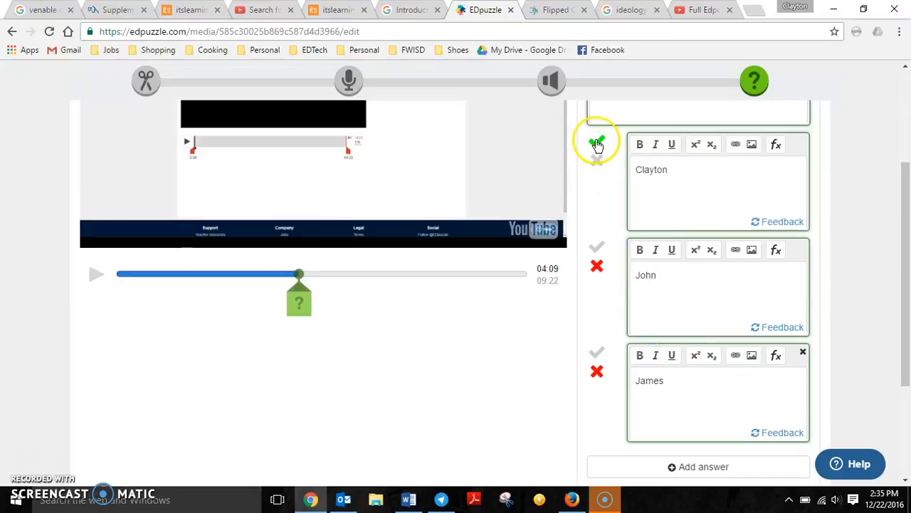
Step: Try marking other answers as correct, then restore the first choice as the only correct answer
left_click(596, 247)
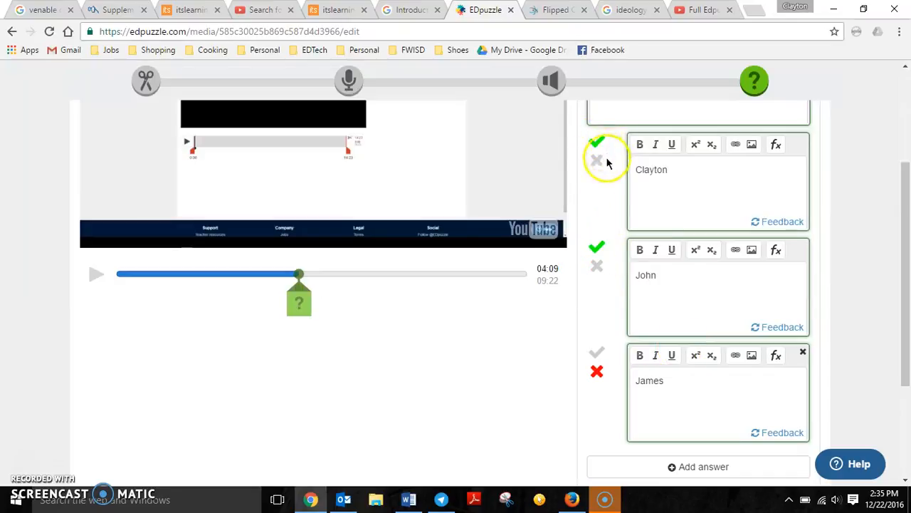
left_click(598, 162)
left_click(598, 352)
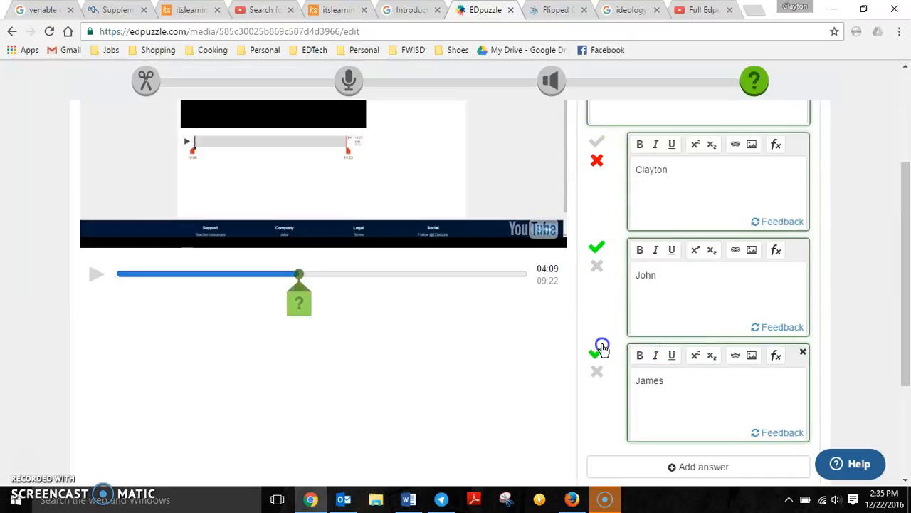
left_click(597, 266)
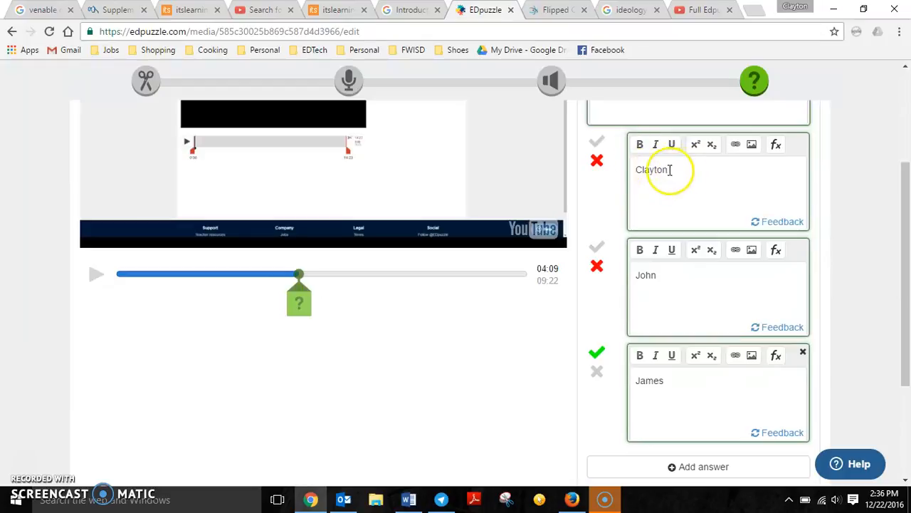
left_click(597, 144)
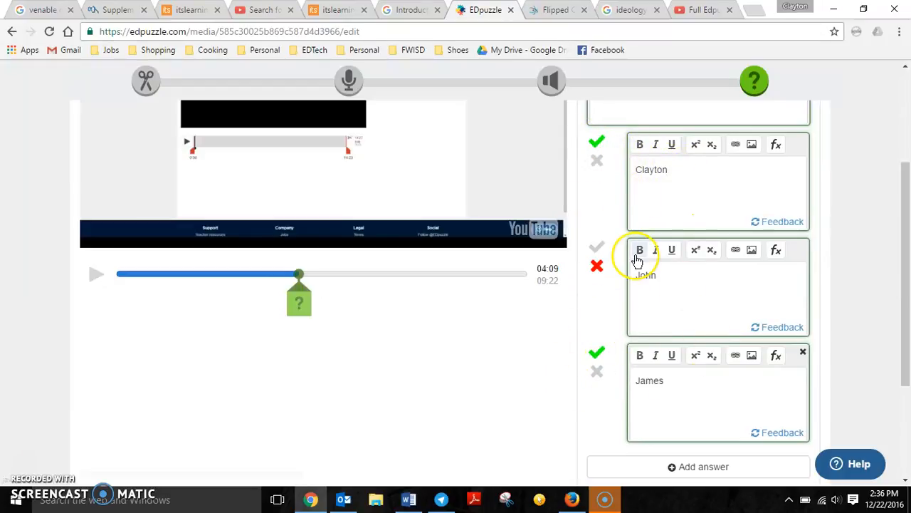
left_click(596, 290)
left_click(597, 371)
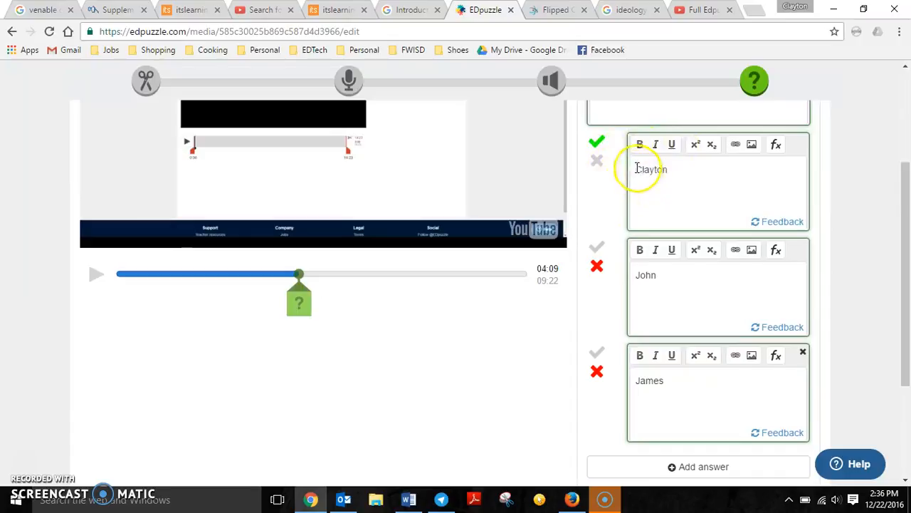
Step: Save the multiple-choice name question
scroll(638, 171, "up", 1)
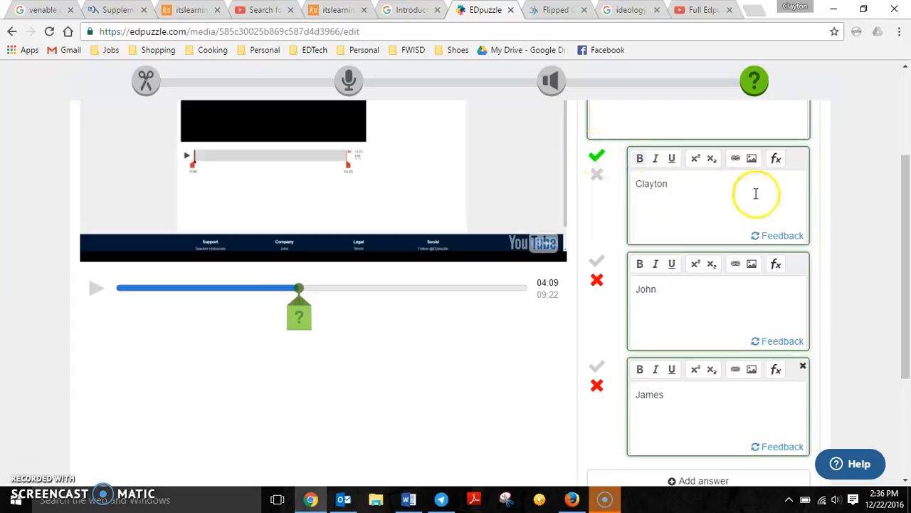
scroll(754, 193, "down", 2)
left_click(807, 394)
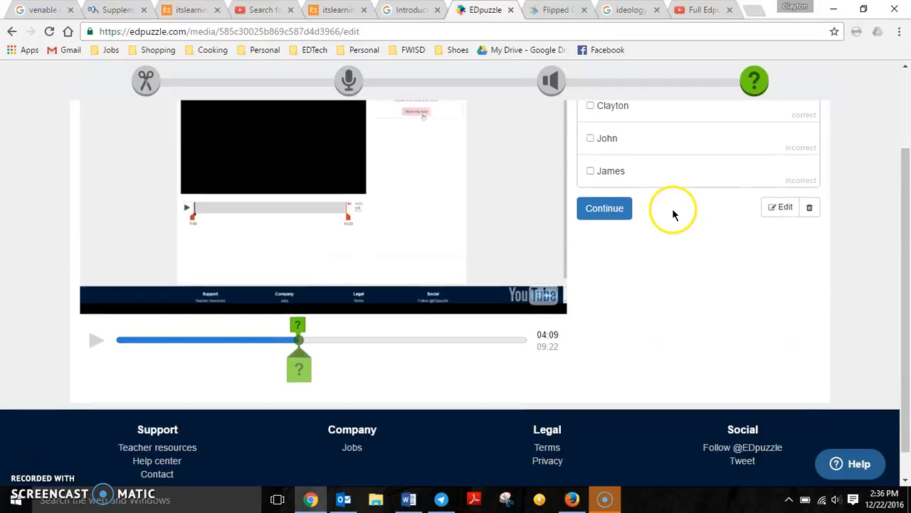
Step: Resume the video past the saved question, pause it, and move the question's marker to about 04:22
left_click(618, 217)
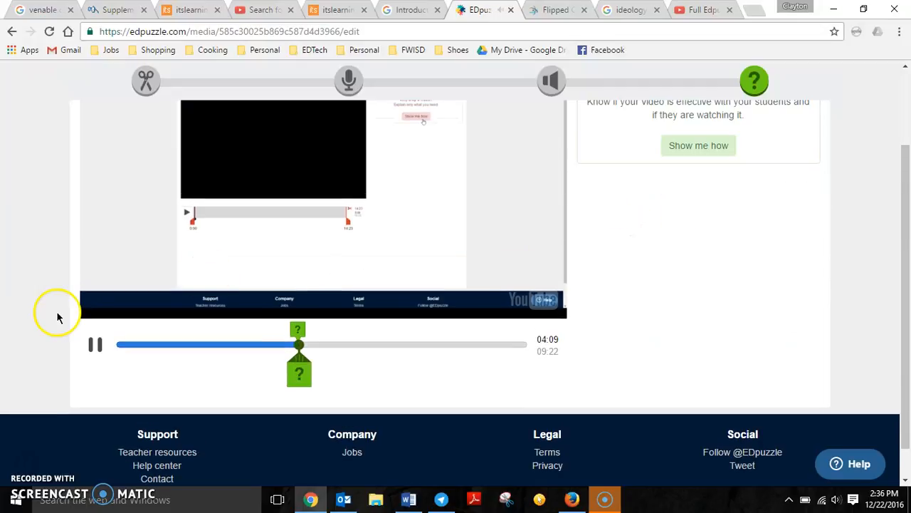
left_click(94, 344)
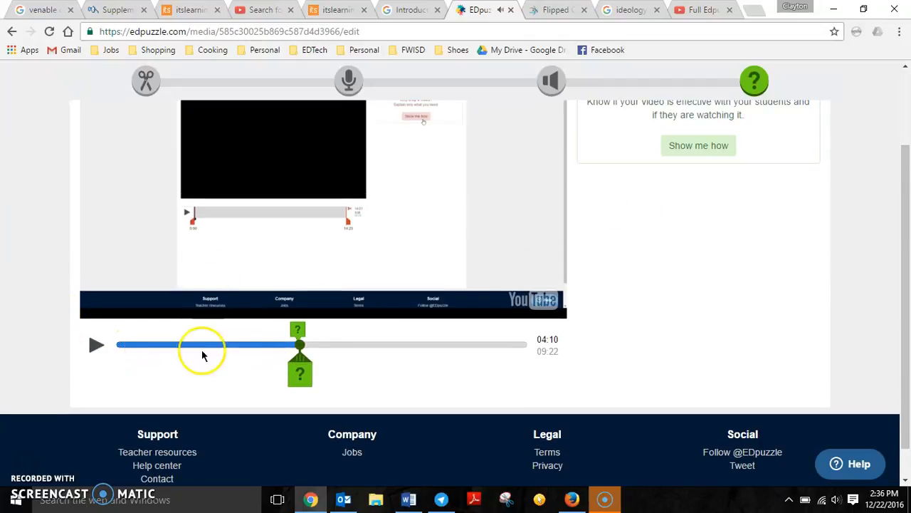
left_click(298, 331)
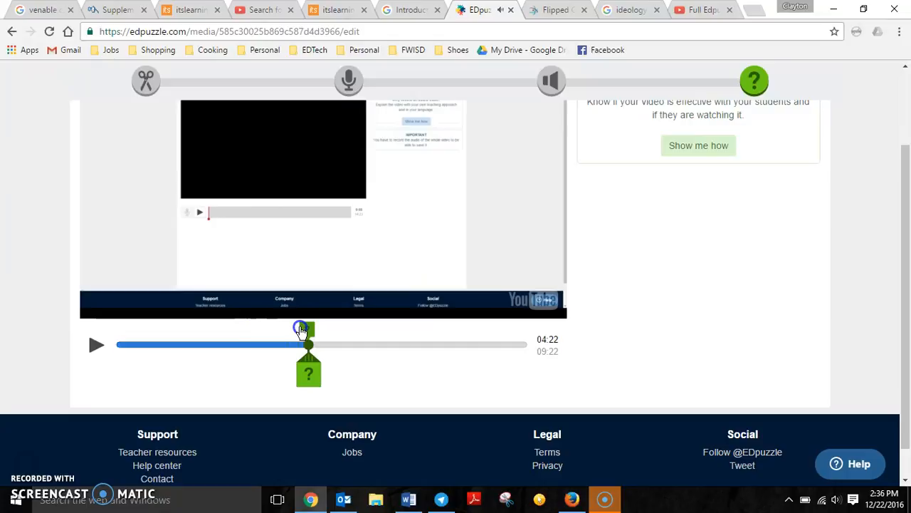
scroll(481, 262, "up", 1)
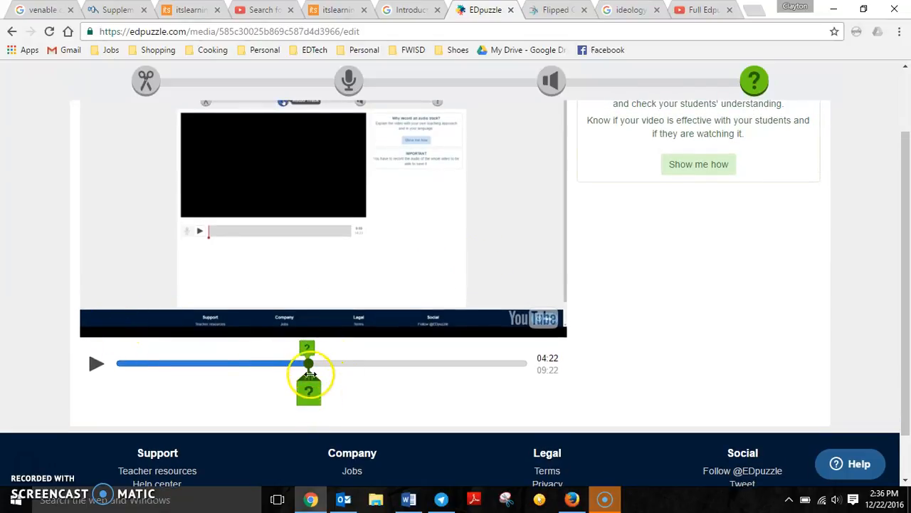
Step: Move the playhead to 07:51 and add a multiple-choice question there reading "What is 2+2"
left_click_drag(308, 364, 460, 365)
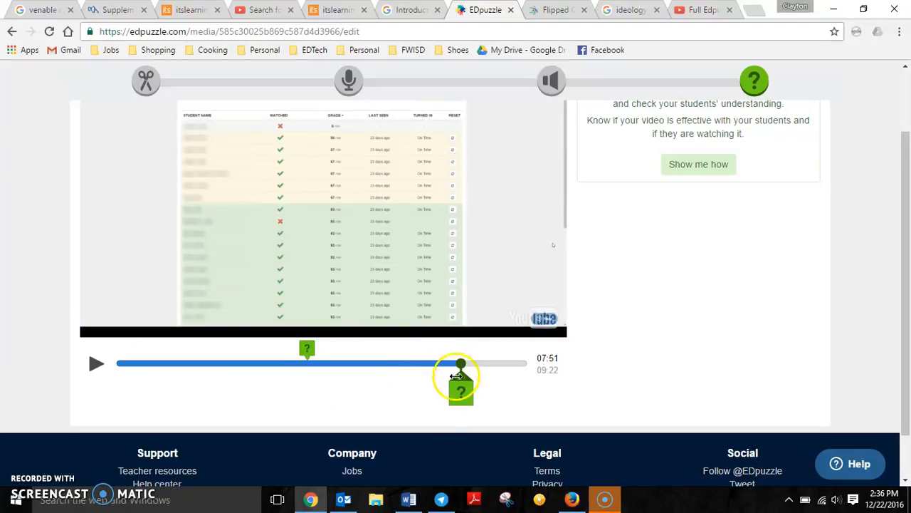
left_click(456, 403)
left_click(644, 156)
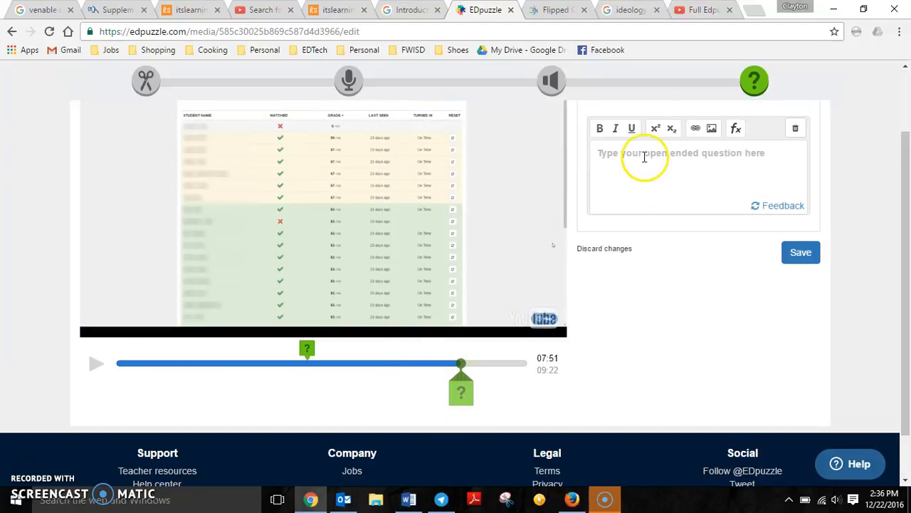
left_click(641, 107)
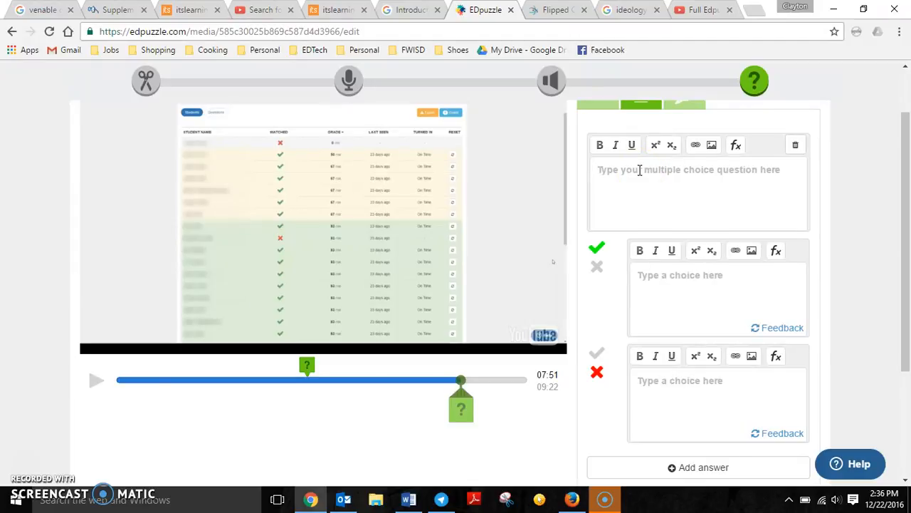
type("Whaty")
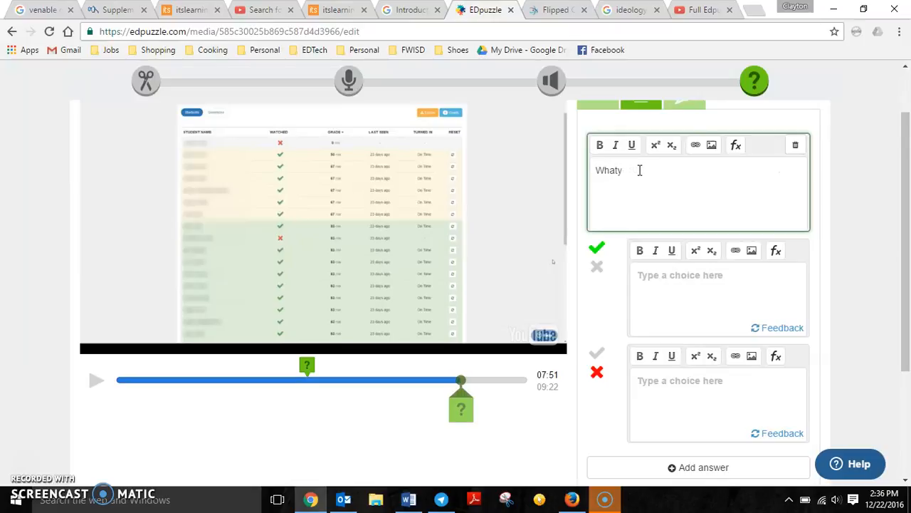
Step: Make the second choice the only correct answer, entering 4 for it and -3 for the first choice
left_click(597, 268)
left_click(596, 328)
left_click(657, 363)
type("4")
left_click(689, 262)
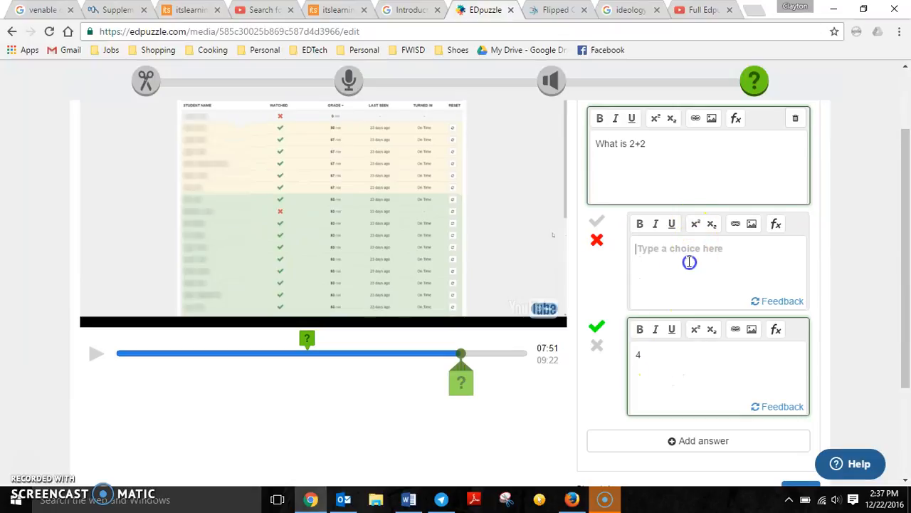
type("-3")
Step: Add a third, incorrect answer choice of 6 and save the question
scroll(688, 261, "down", 1)
left_click(716, 393)
scroll(716, 397, "down", 1)
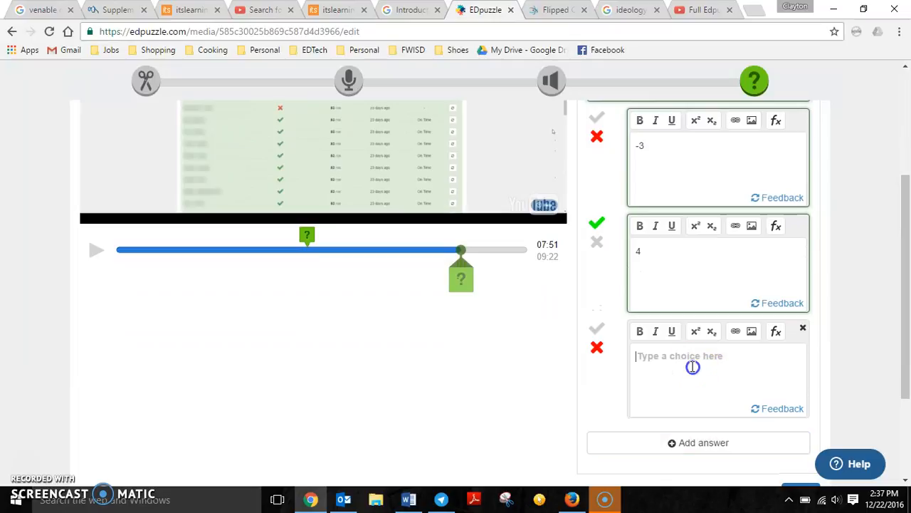
type("6")
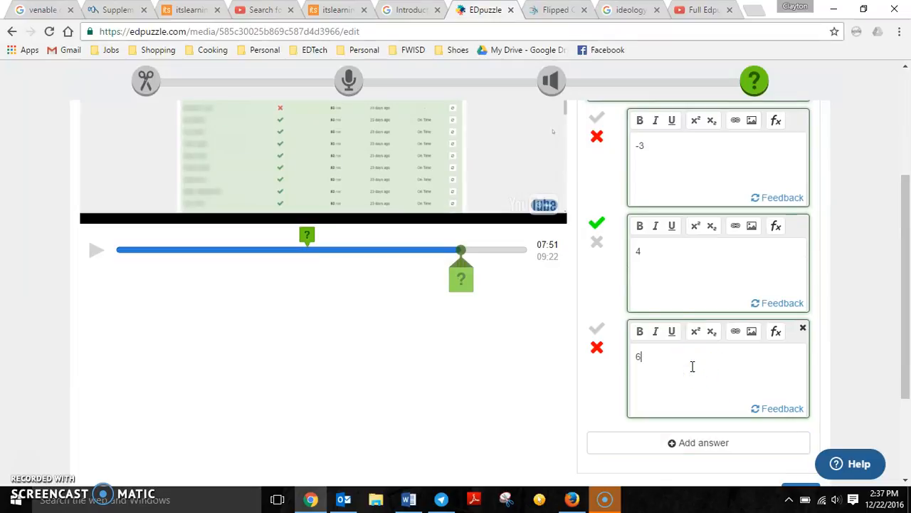
scroll(630, 235, "up", 1)
scroll(630, 235, "down", 2)
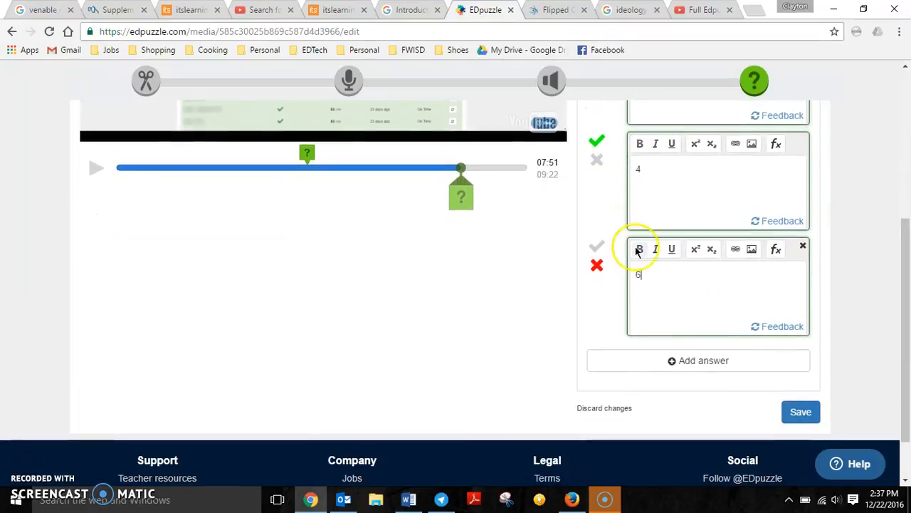
left_click(802, 410)
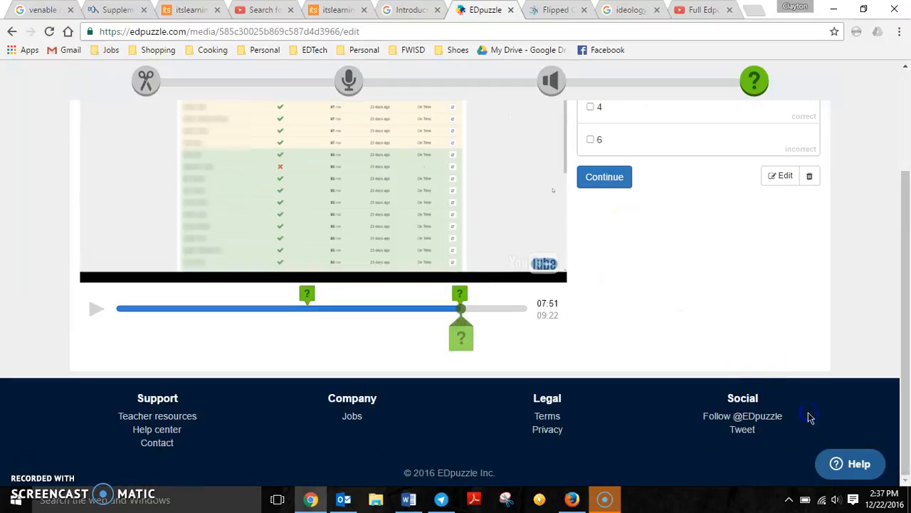
Step: Resume the video past the 2+2 question and pause it at 07:52
scroll(667, 203, "up", 3)
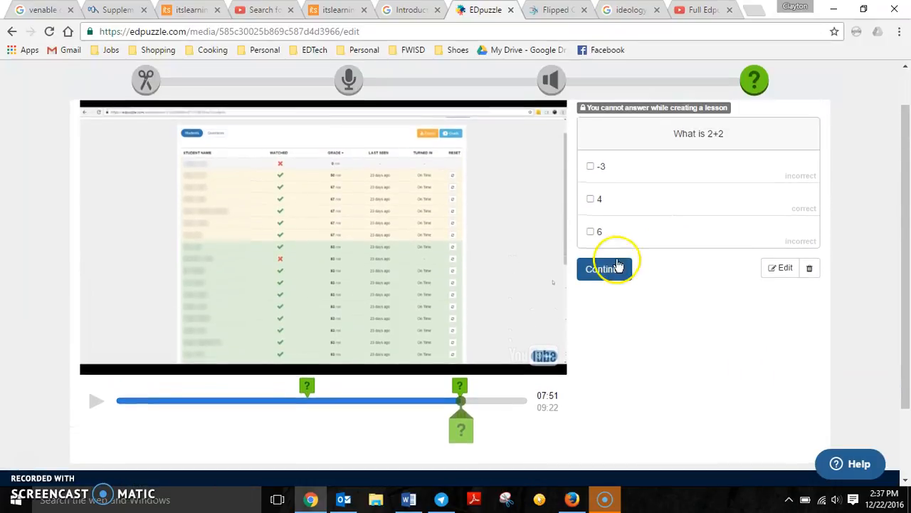
left_click(611, 269)
left_click(95, 403)
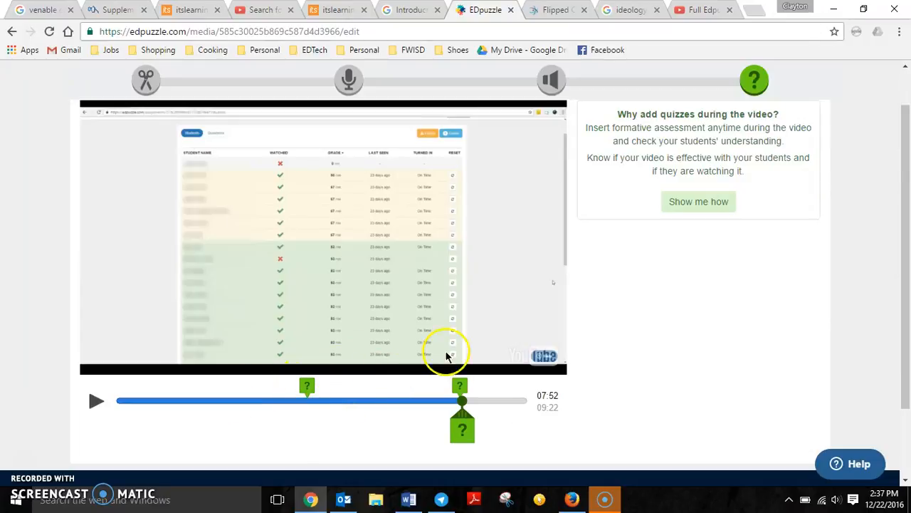
scroll(333, 77, "up", 1)
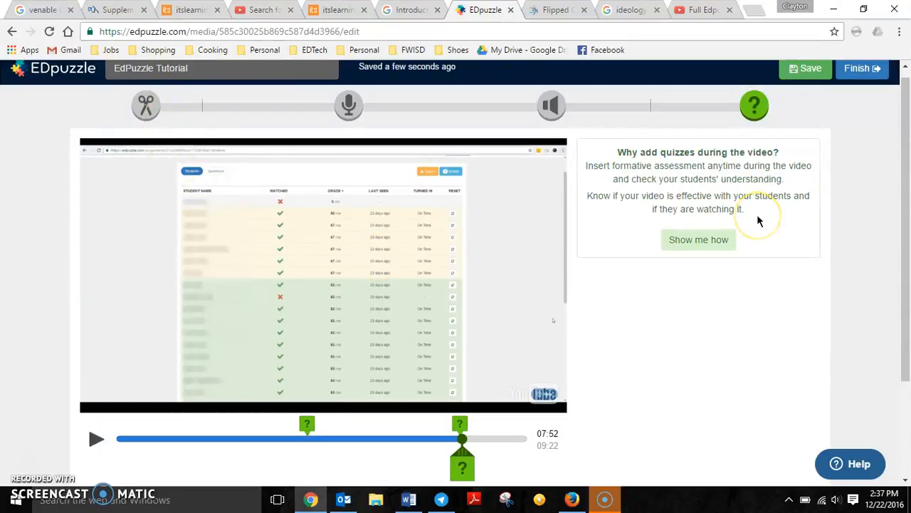
scroll(757, 217, "down", 3)
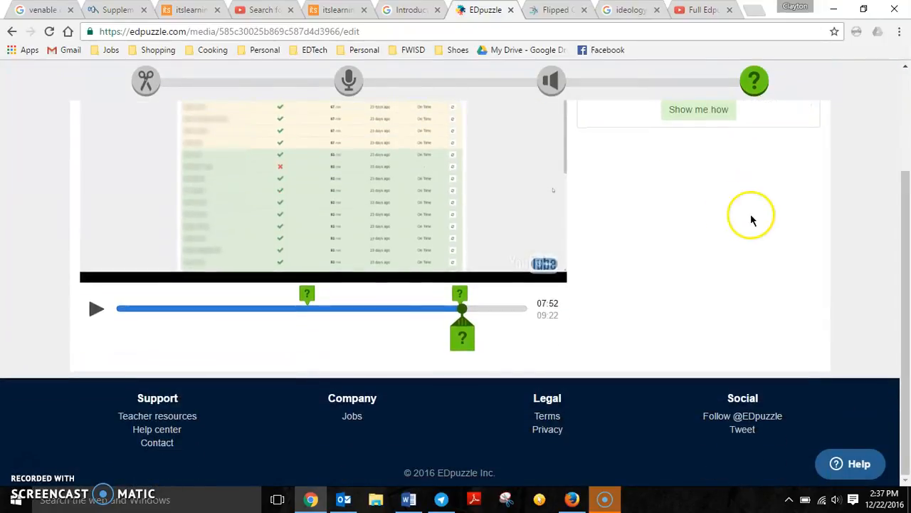
scroll(724, 210, "up", 1)
scroll(724, 214, "up", 2)
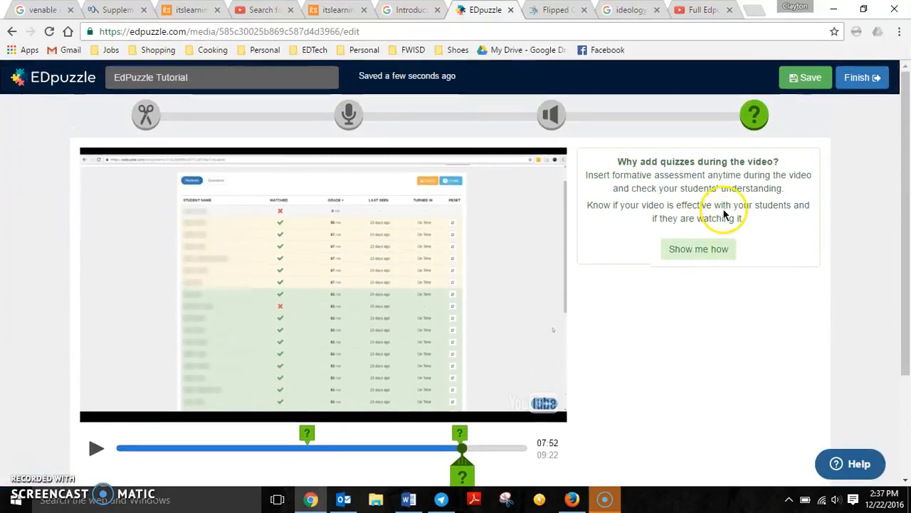
Step: Finish the video lesson, check its link and embed code for sharing with anyone, and return to the class assignment options
left_click(872, 76)
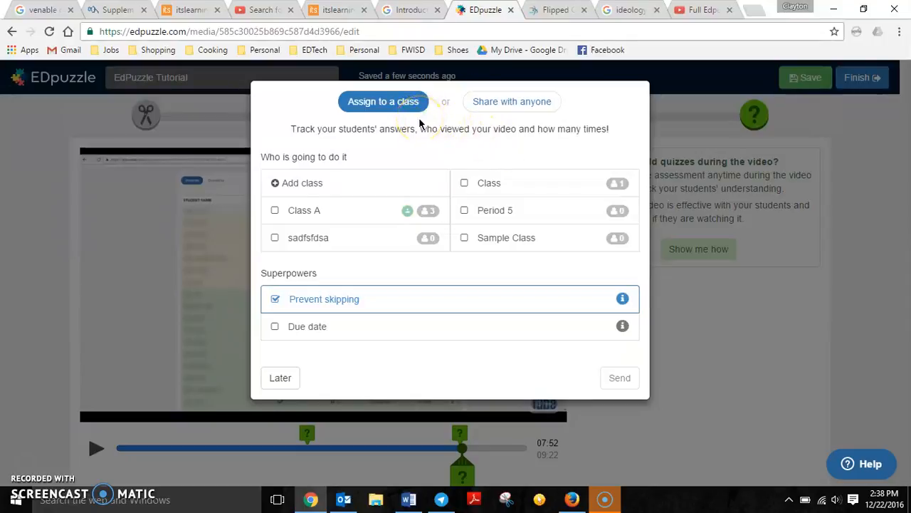
left_click(508, 104)
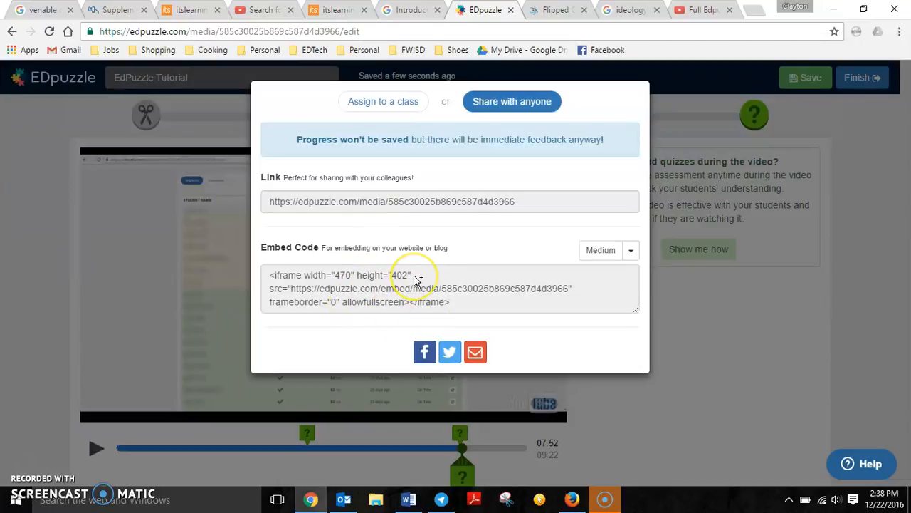
left_click(391, 112)
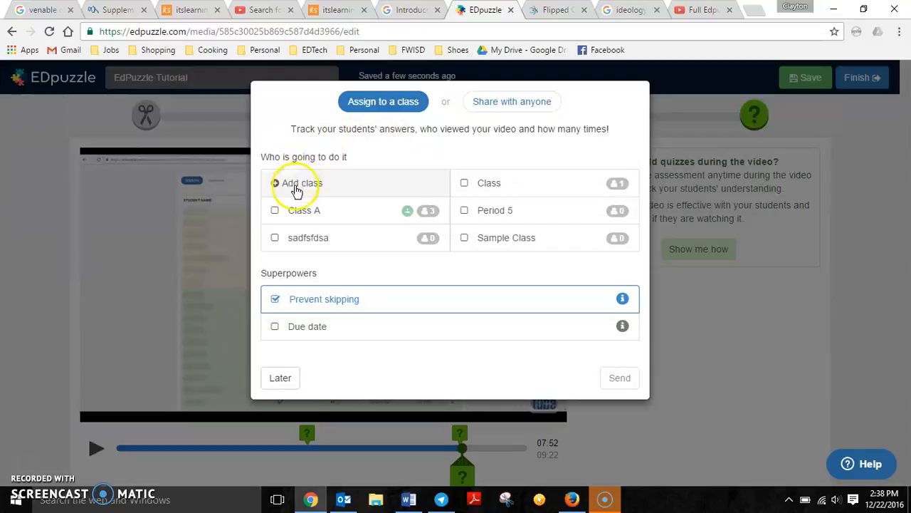
Step: Create a new class named Great Class and send the video lesson to it as an assignment
left_click(300, 186)
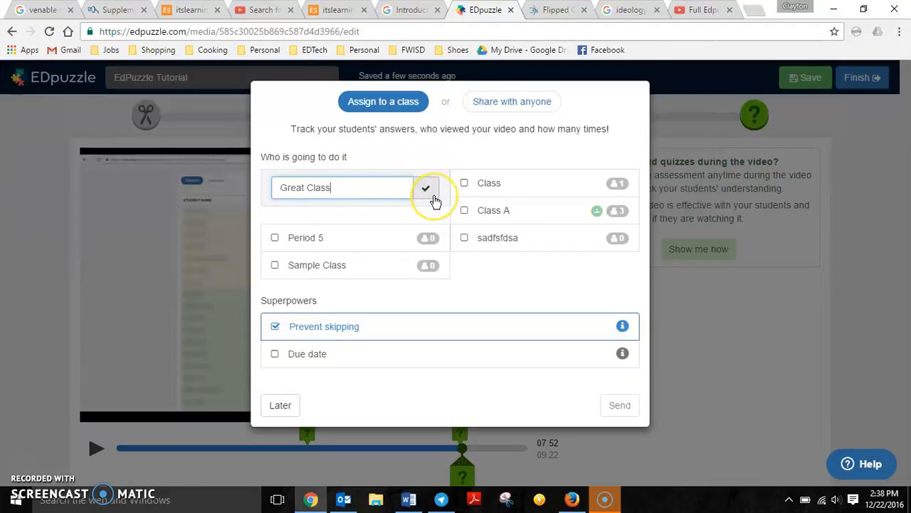
left_click(429, 191)
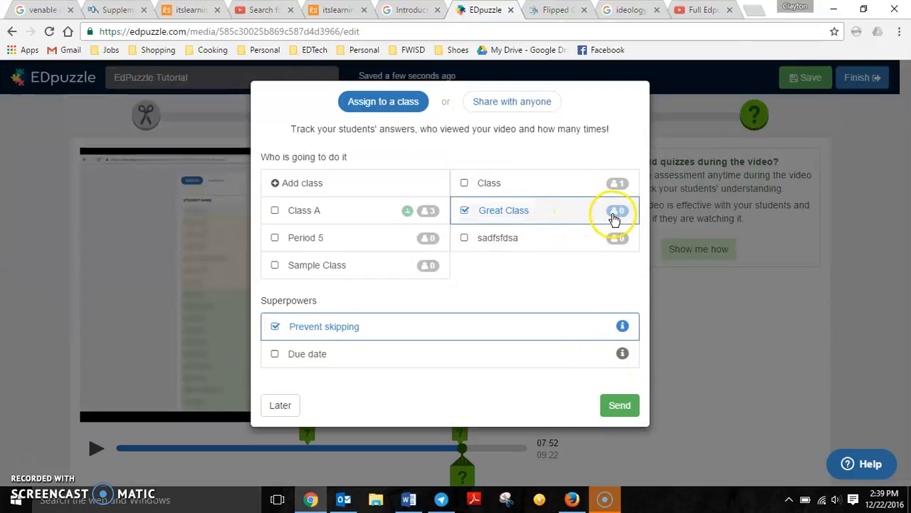
left_click(626, 405)
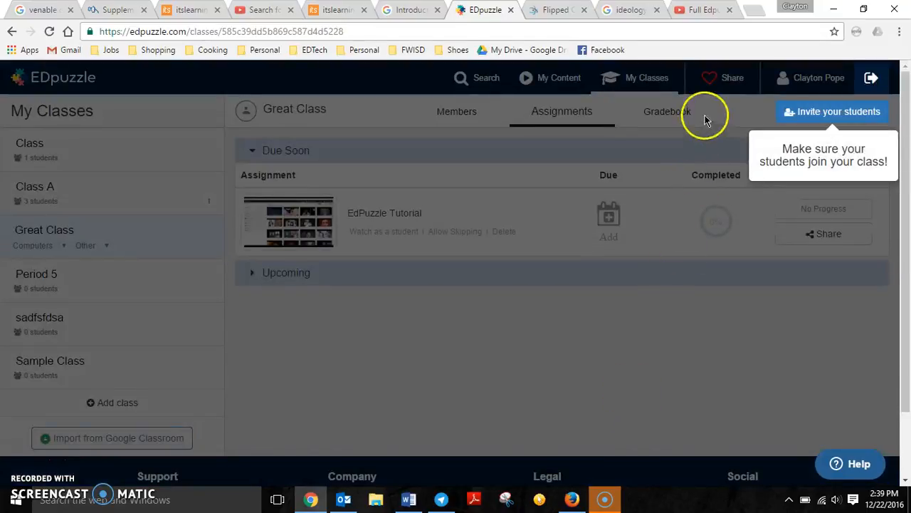
Step: View the student invitation options for Great Class, highlight the class join code, and close the invitation
left_click(824, 164)
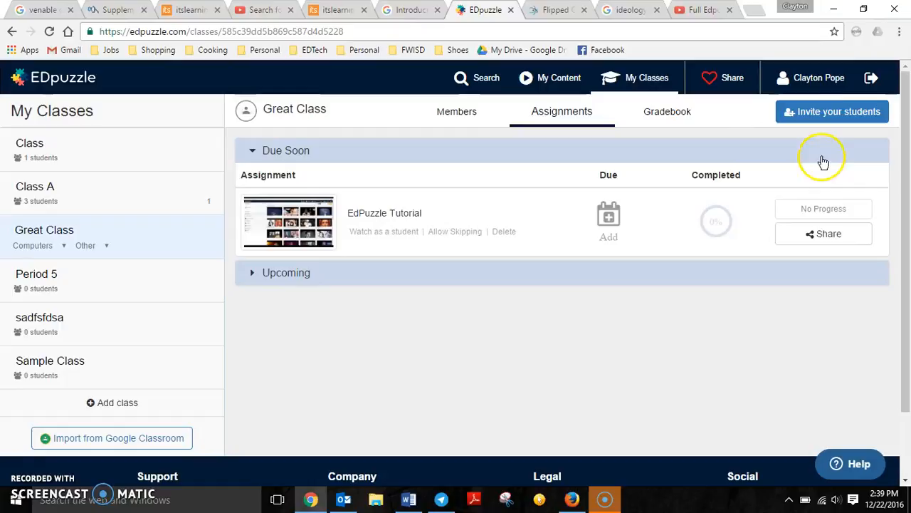
left_click(824, 124)
left_click(841, 114)
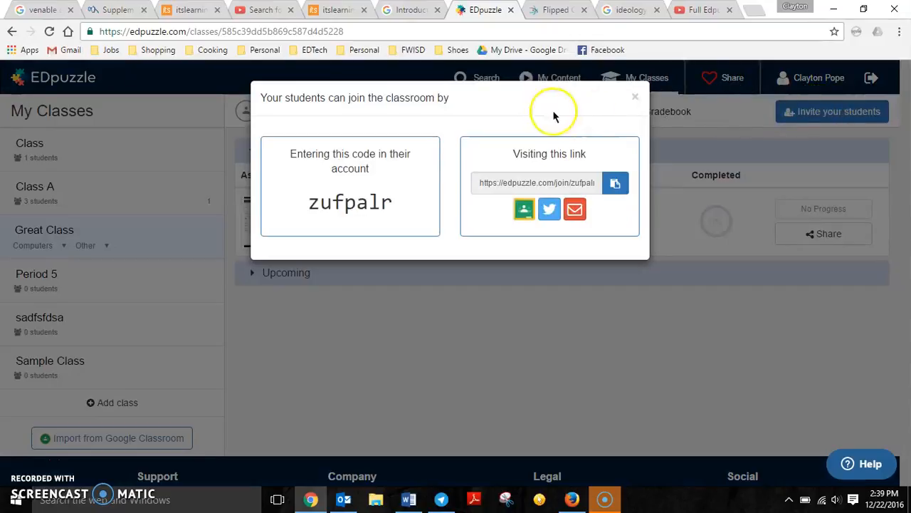
left_click_drag(311, 203, 422, 194)
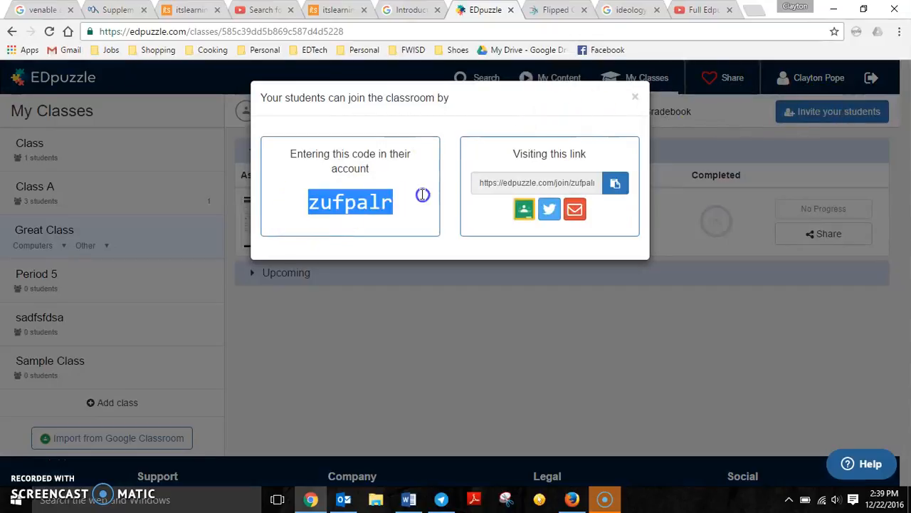
left_click(362, 206)
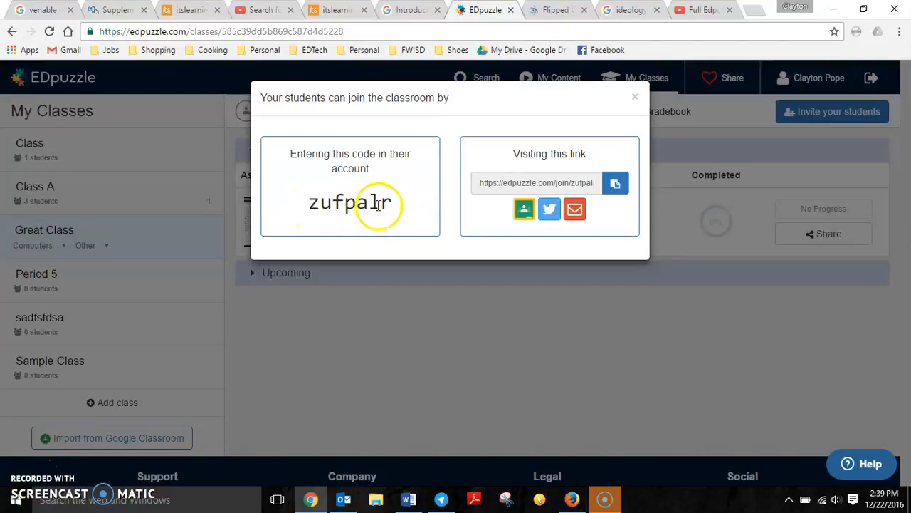
left_click_drag(307, 202, 390, 203)
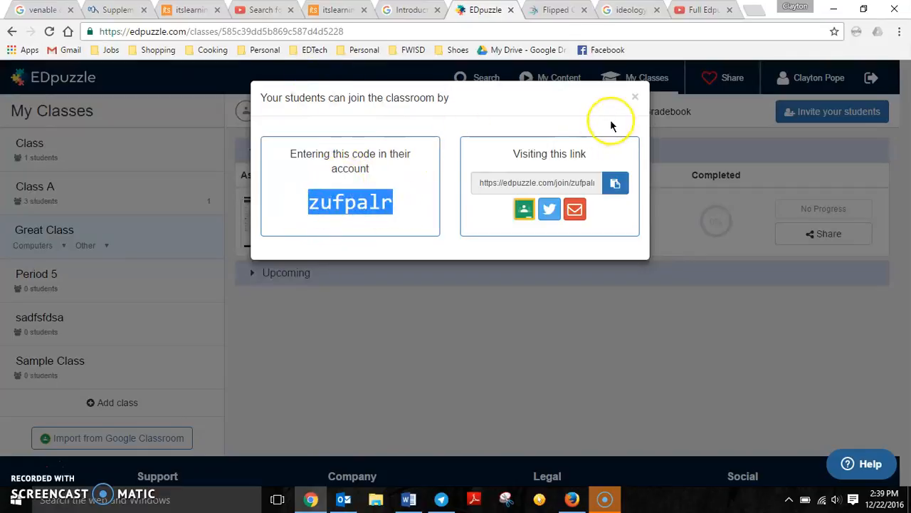
left_click(636, 98)
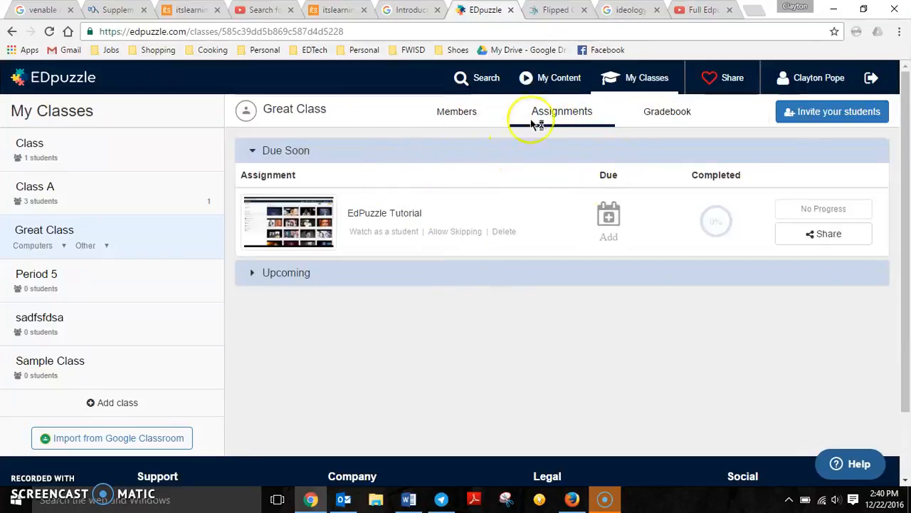
Step: Browse the videos saved in the My Content library
left_click(497, 118)
left_click(560, 78)
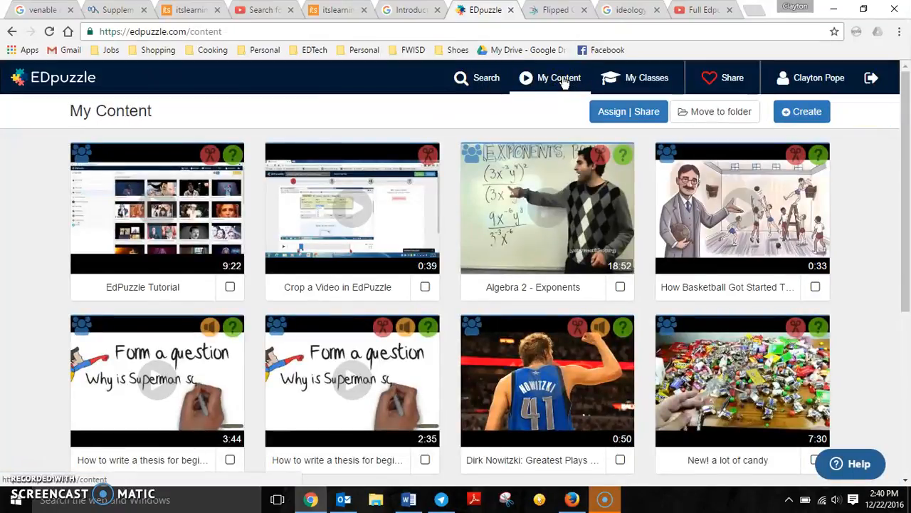
scroll(563, 82, "down", 4)
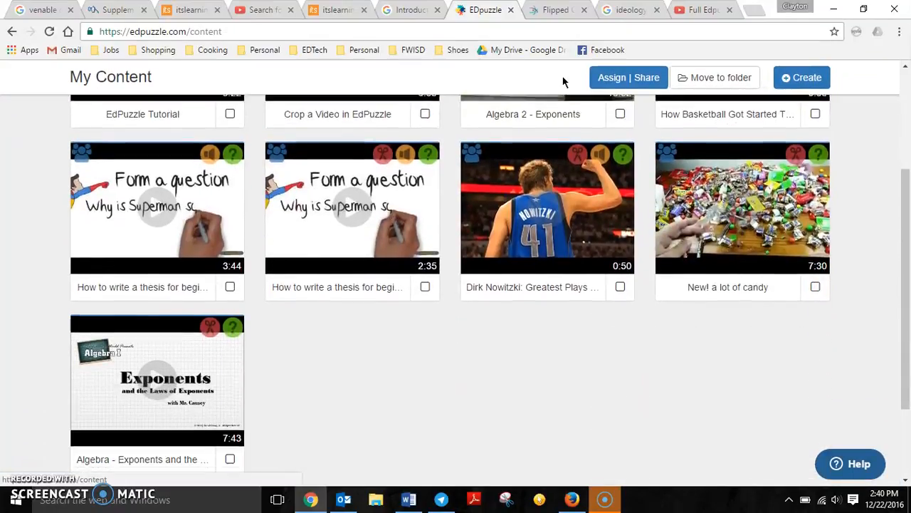
scroll(271, 238, "up", 3)
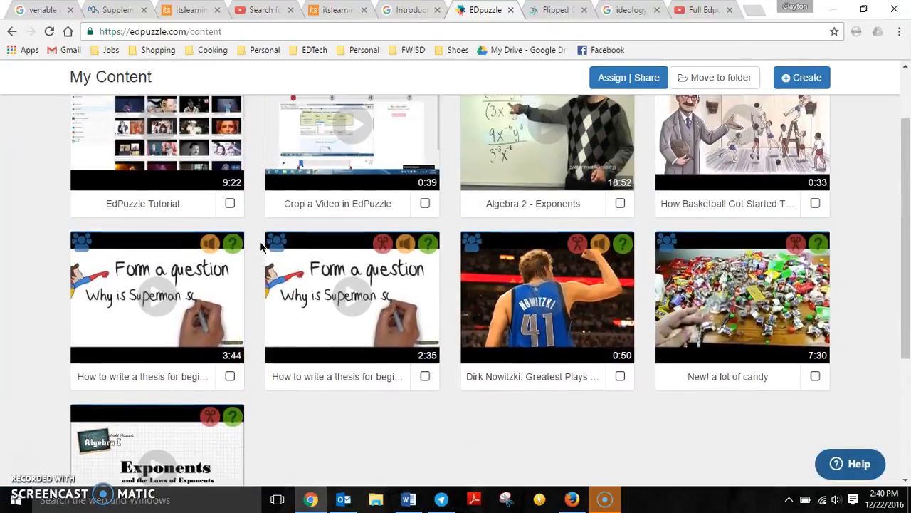
scroll(260, 247, "up", 1)
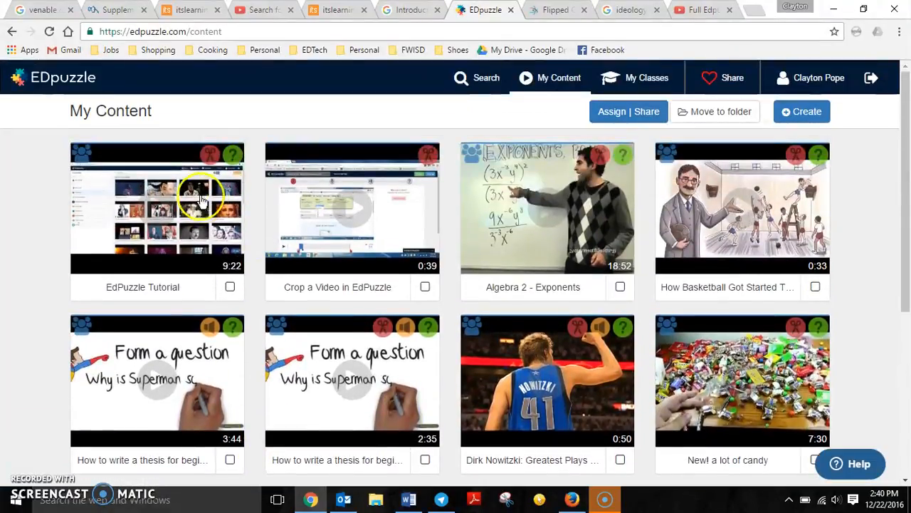
Step: Preview the EdPuzzle Tutorial video with its question markers and editing options, then close the preview
left_click(158, 227)
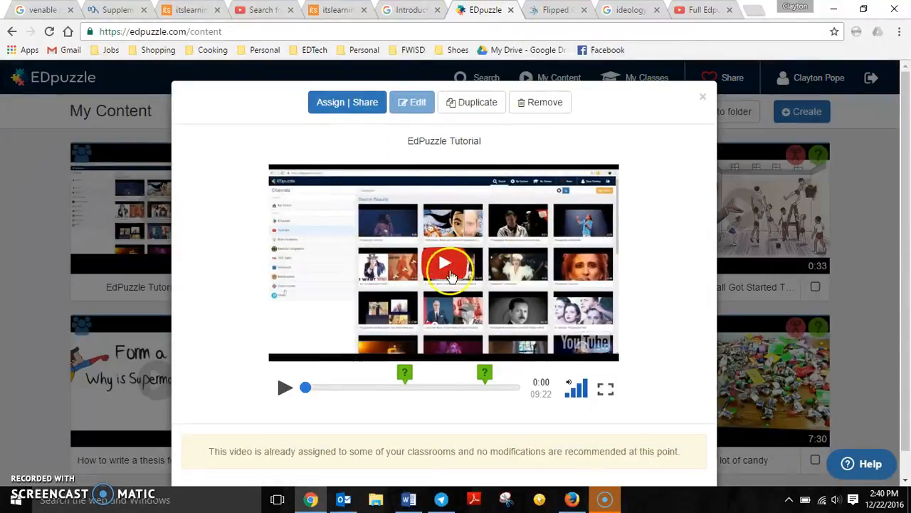
scroll(394, 241, "down", 1)
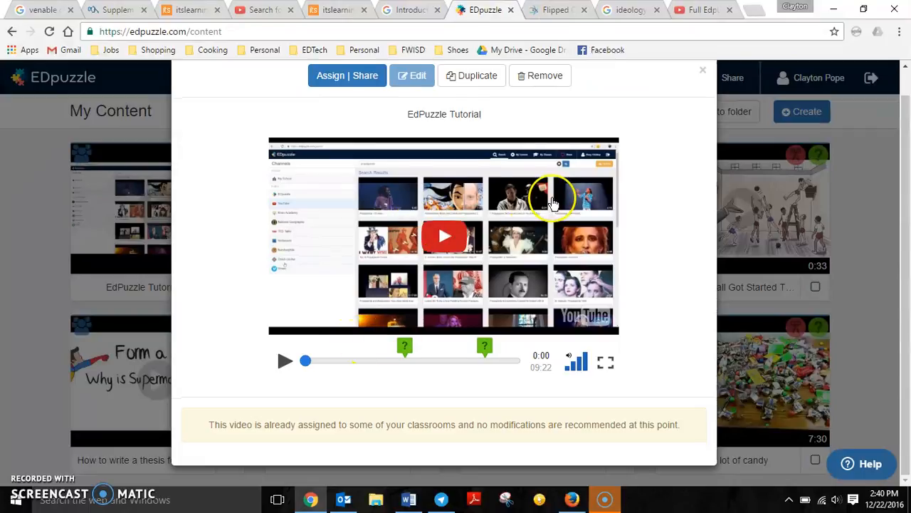
scroll(534, 197, "up", 1)
left_click(702, 89)
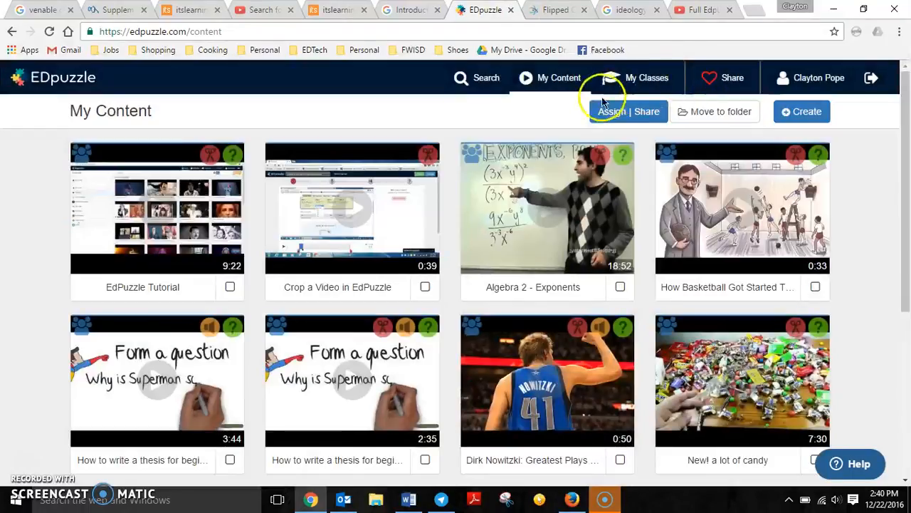
Step: View the assignments of Class A and open the student progress for "New! a lot of candy"
left_click(639, 78)
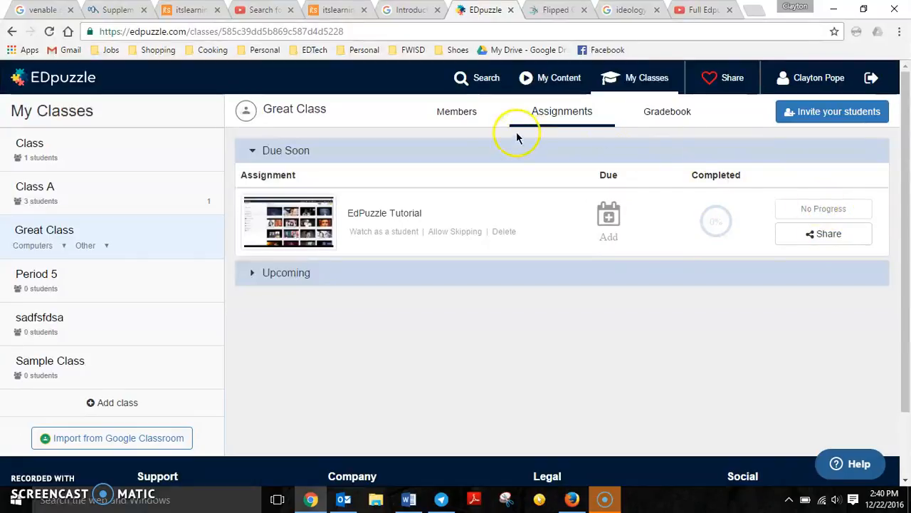
left_click(106, 196)
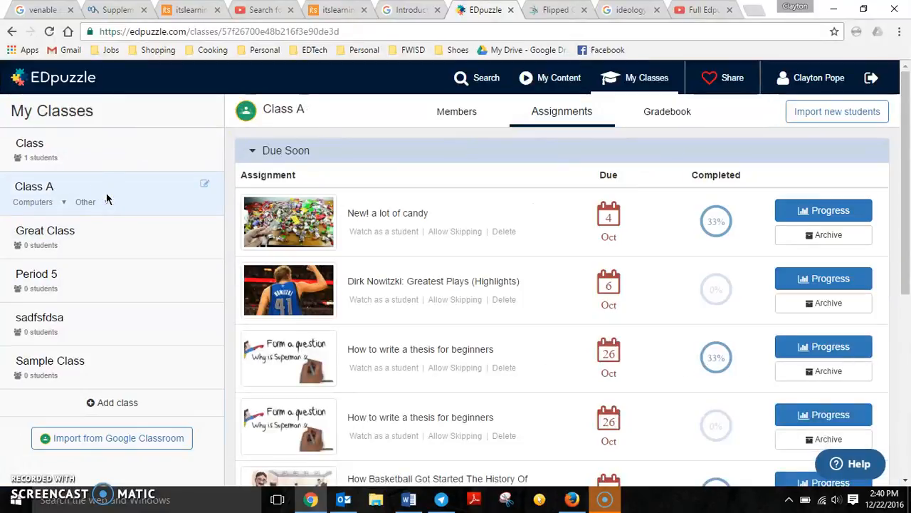
scroll(466, 207, "down", 1)
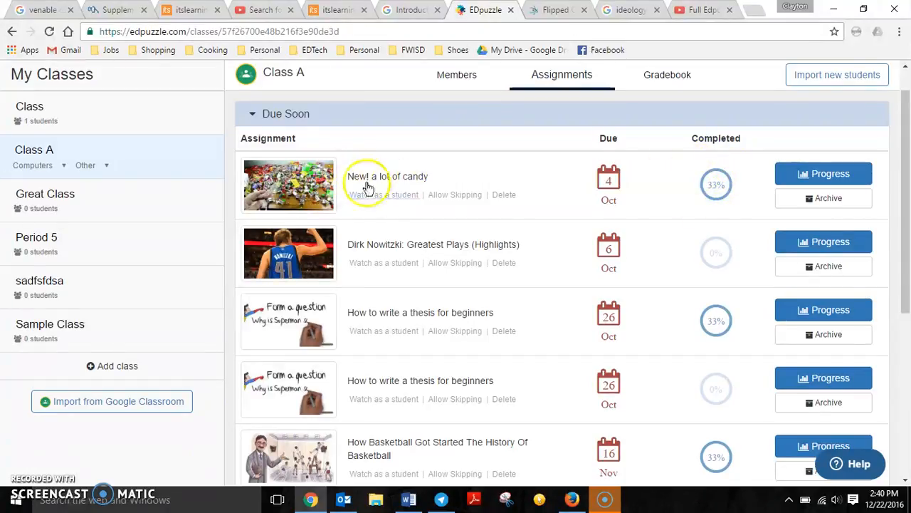
left_click(834, 173)
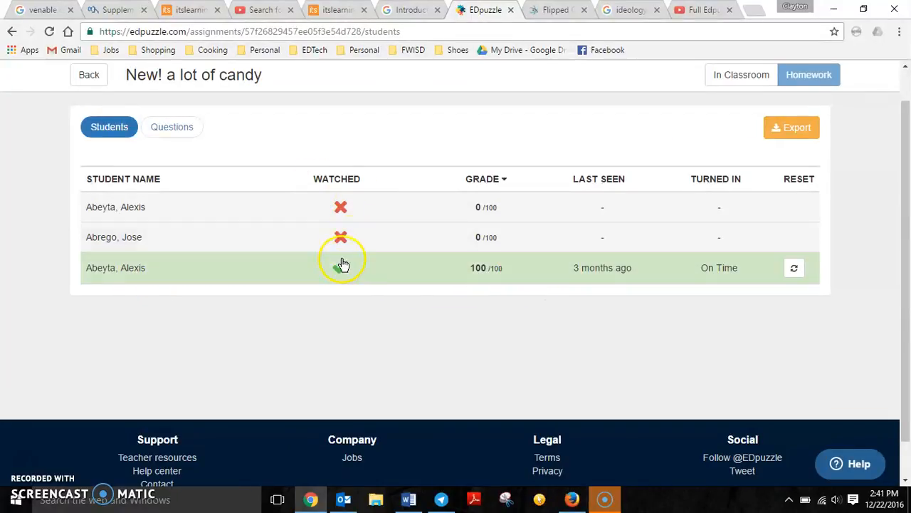
Step: Open the progress report of the student who watched the video and review the video views, grade and quiz answer
left_click(253, 283)
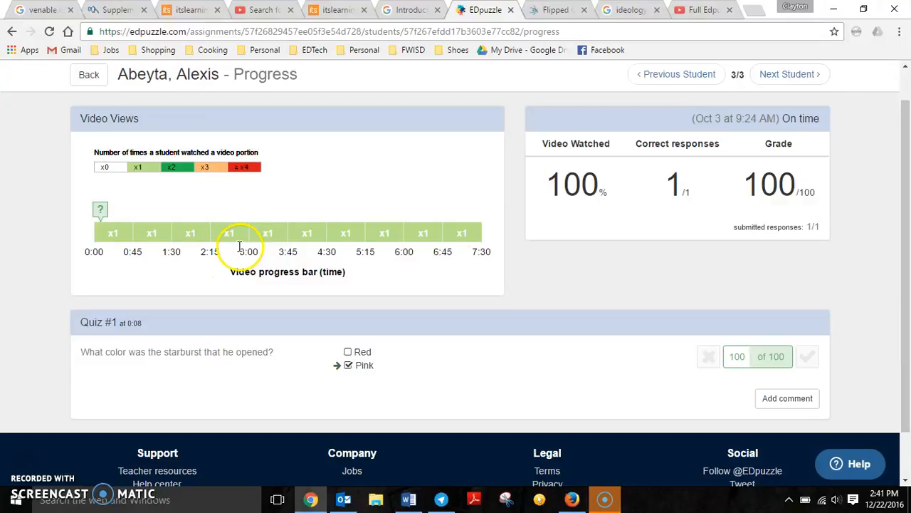
scroll(220, 235, "down", 2)
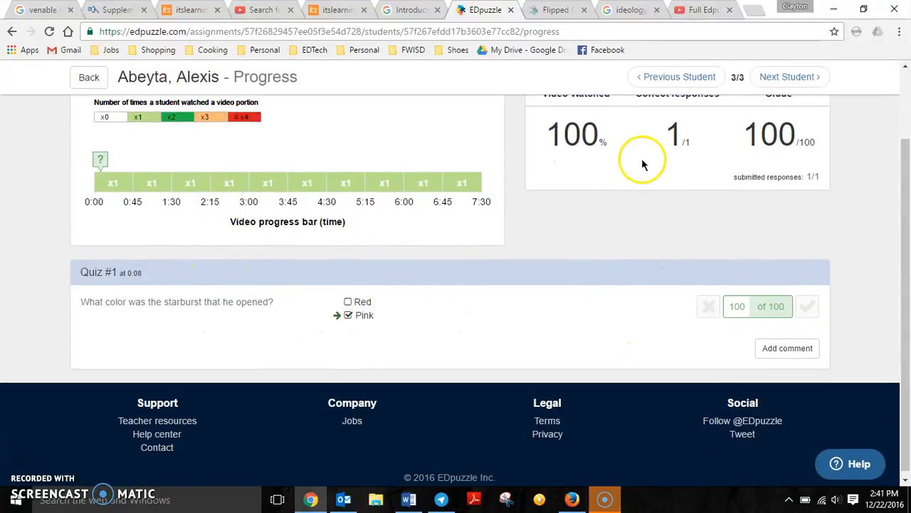
scroll(643, 165, "up", 1)
scroll(642, 161, "up", 1)
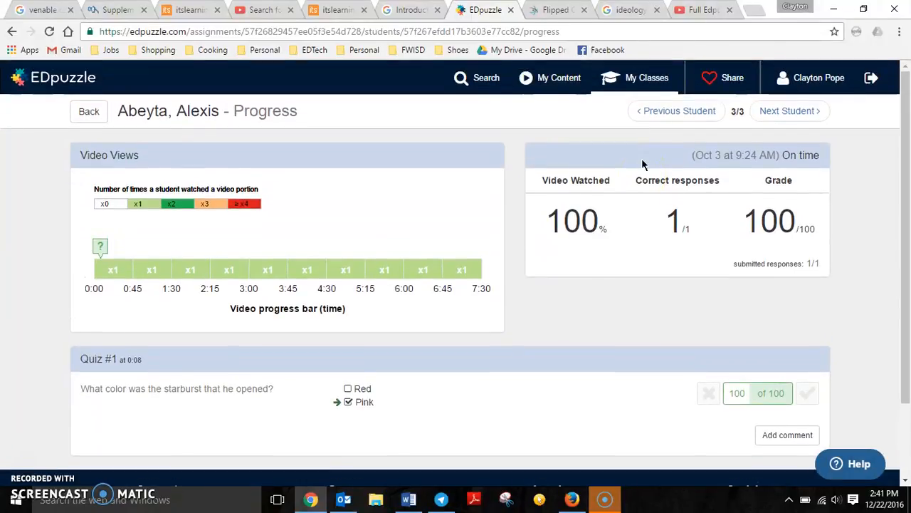